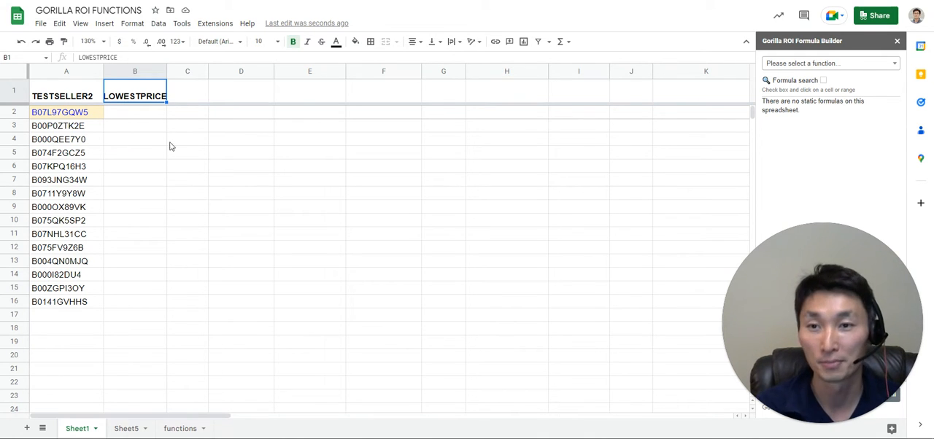
{"action": "left_click", "coordinate": [224, 24]}
{"action": "mouse_move", "coordinate": [289, 127]}
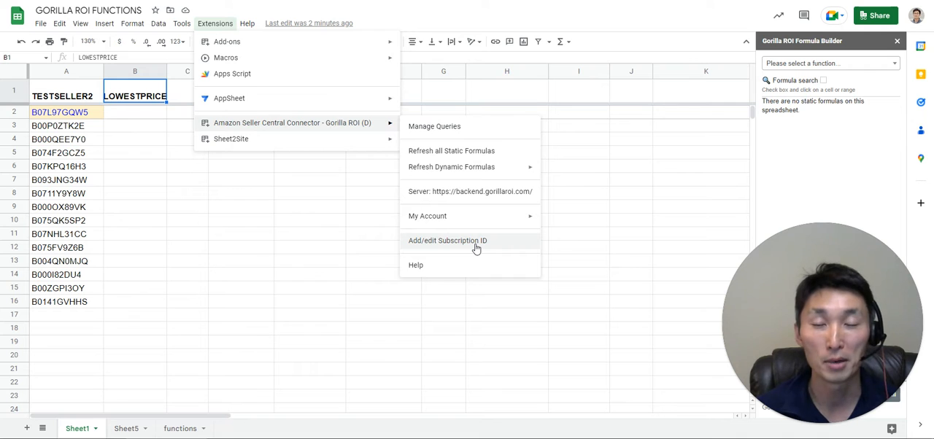
{"action": "left_click", "coordinate": [97, 116]}
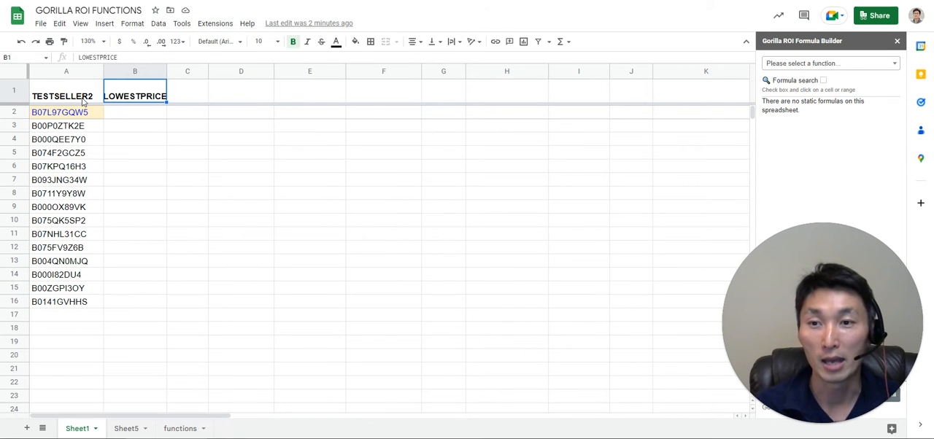
{"action": "left_click", "coordinate": [84, 102]}
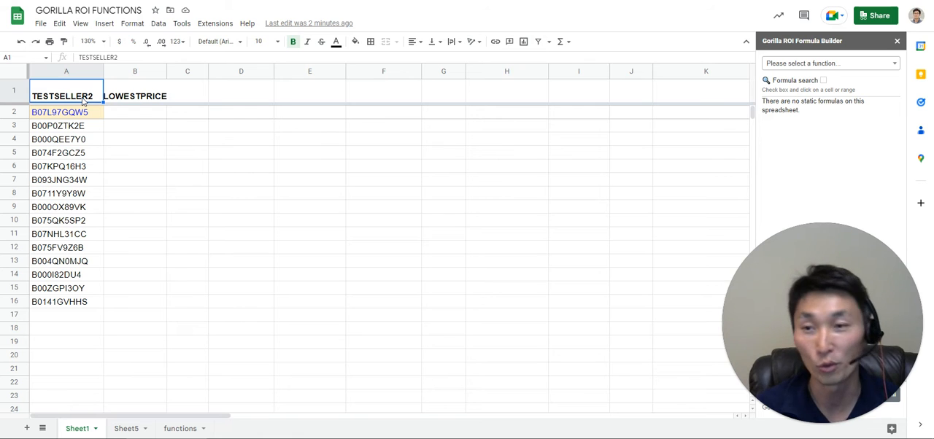
Start a GORILLA_LOWESTPRICE formula in cell B2.
{"action": "left_click", "coordinate": [151, 116]}
{"action": "type", "text": "=goil"}
{"action": "key", "text": "BackSpace"}
{"action": "key", "text": "BackSpace"}
{"action": "type", "text": "rilla_low"}
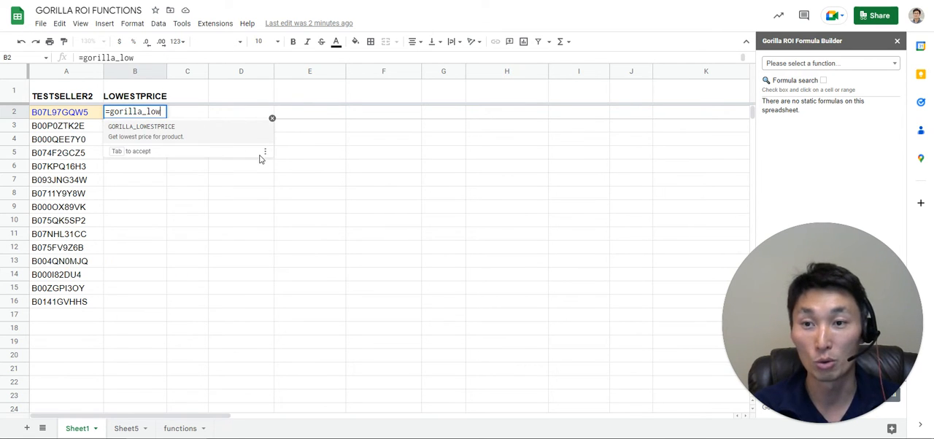
{"action": "left_click", "coordinate": [203, 141]}
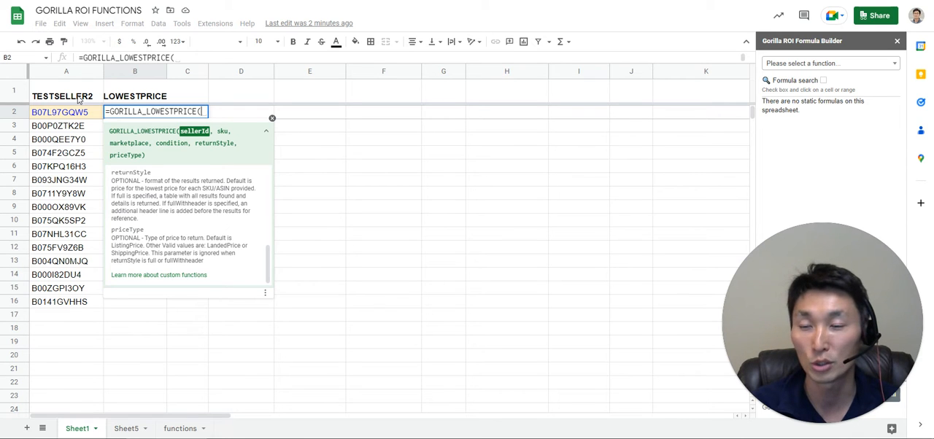
Complete the formula with A1 as the seller ID and A2:A16 as the SKU range.
{"action": "left_click", "coordinate": [79, 100]}
{"action": "type", "text": ","}
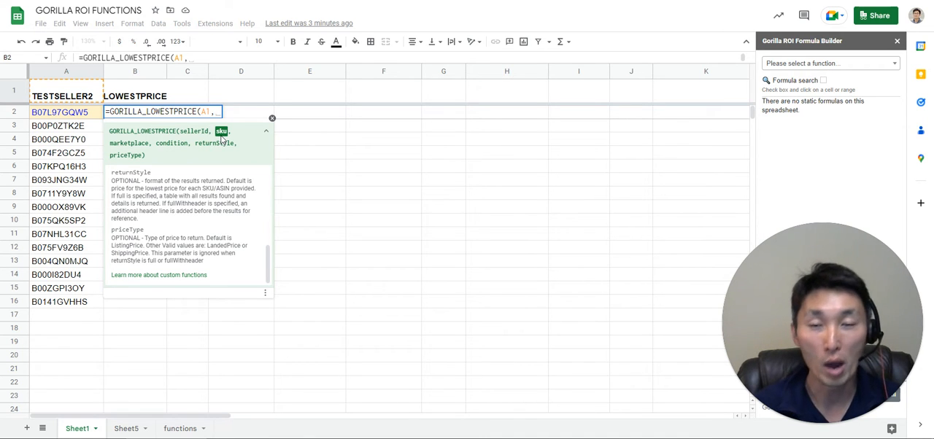
{"action": "left_click_drag", "start_coordinate": [80, 116], "coordinate": [72, 139]}
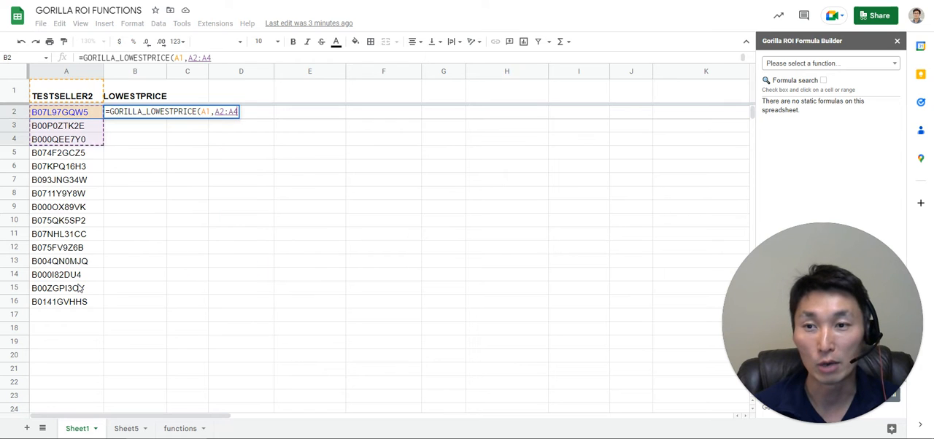
{"action": "left_click_drag", "start_coordinate": [81, 289], "coordinate": [77, 310]}
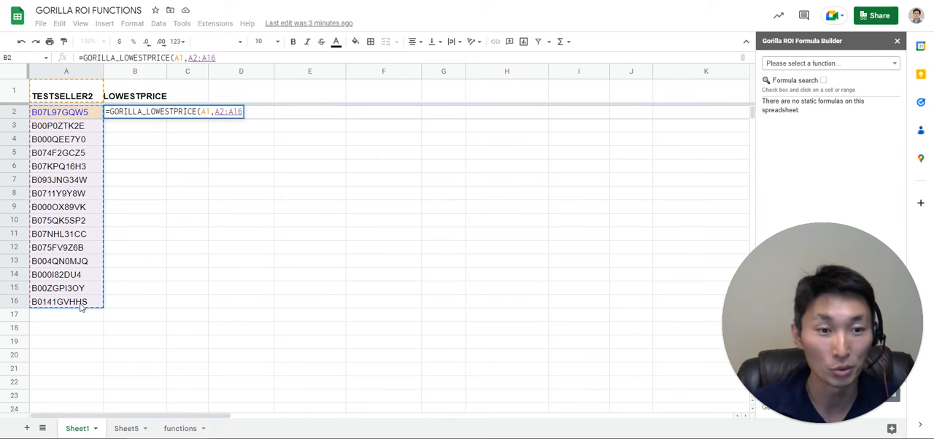
{"action": "key", "text": "Return"}
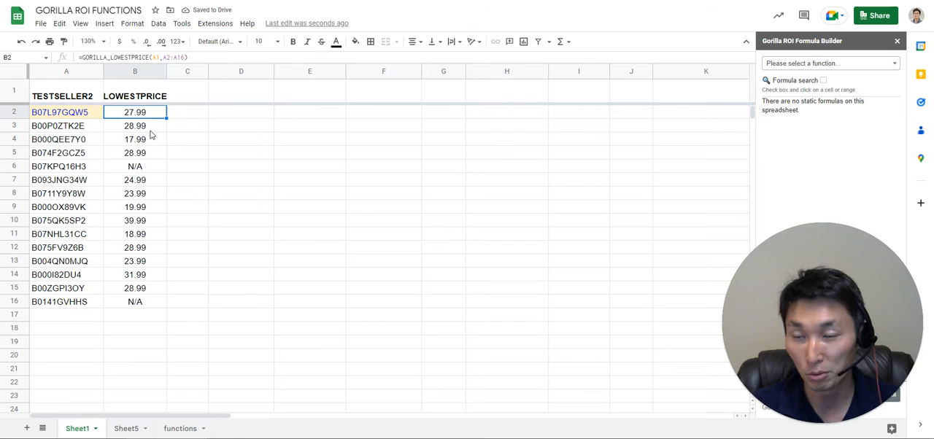
{"action": "key", "text": "Return"}
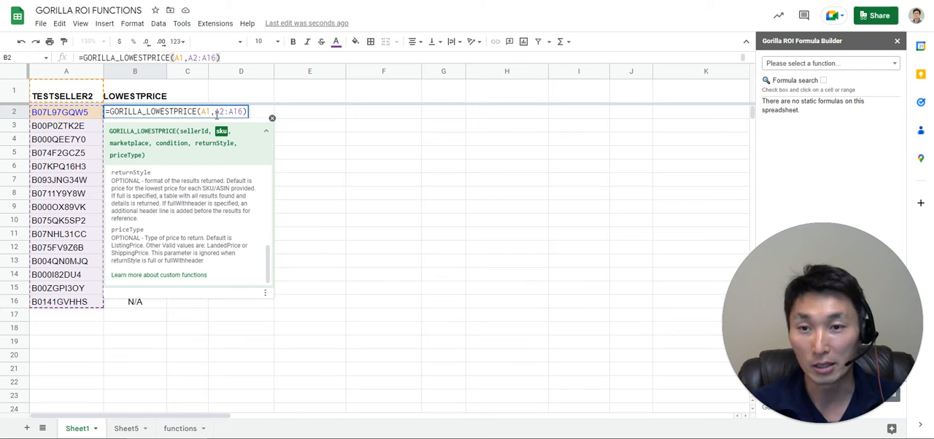
{"action": "key", "text": "Escape"}
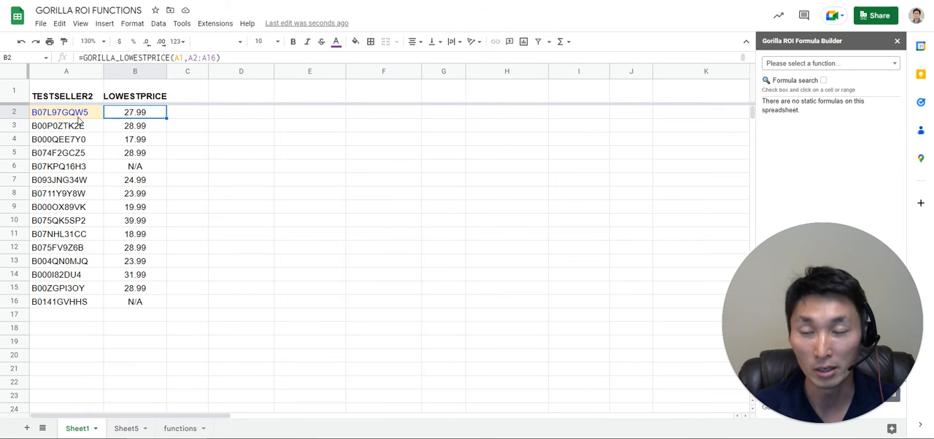
{"action": "key", "text": "Left"}
Edit the B2 formula to leave the marketplace and condition arguments blank and reference only A2 as the SKU.
{"action": "double_click", "coordinate": [152, 114]}
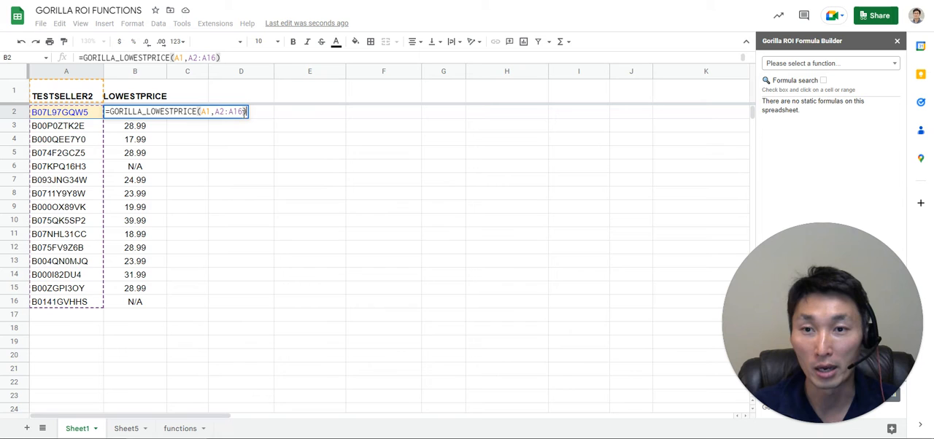
{"action": "key", "text": "Left"}
{"action": "type", "text": ","}
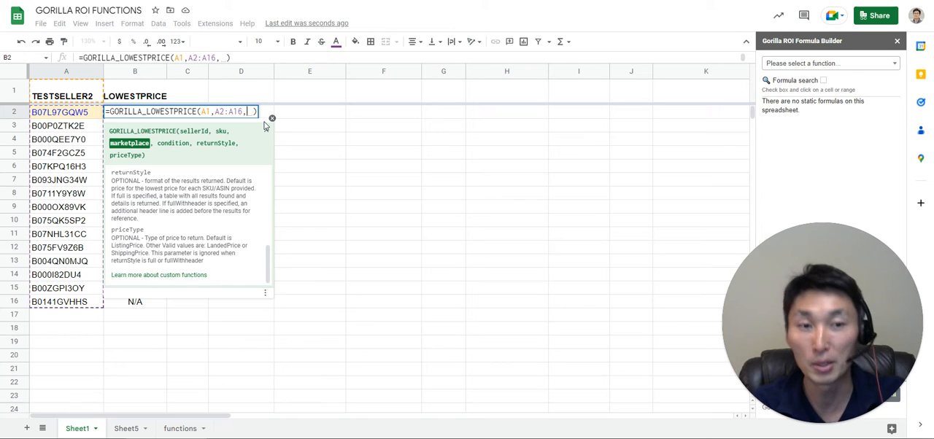
{"action": "type", "text": ","}
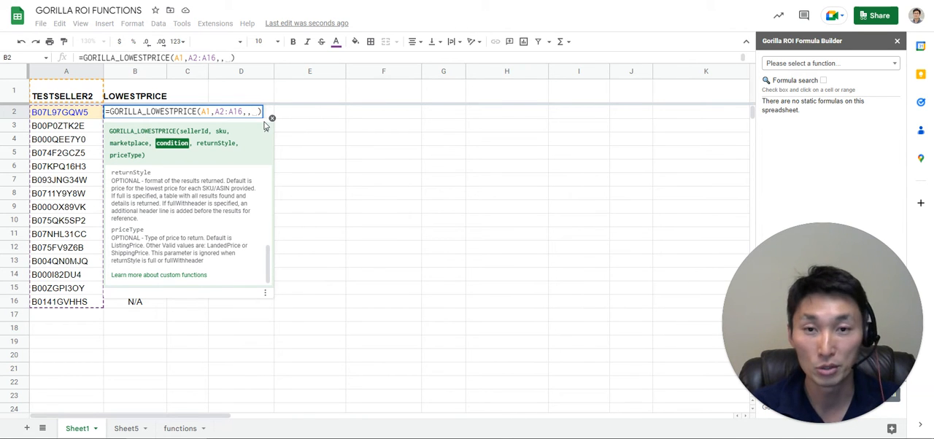
{"action": "type", "text": ","}
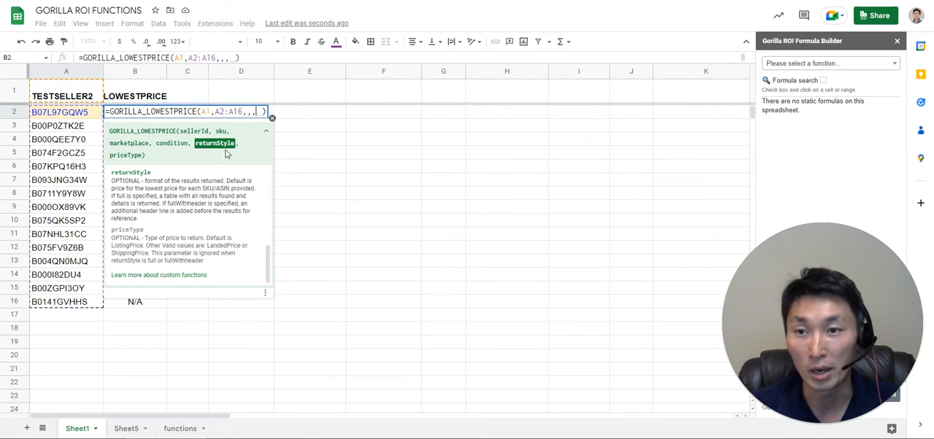
{"action": "left_click_drag", "start_coordinate": [225, 111], "coordinate": [243, 111]}
{"action": "key", "text": "BackSpace"}
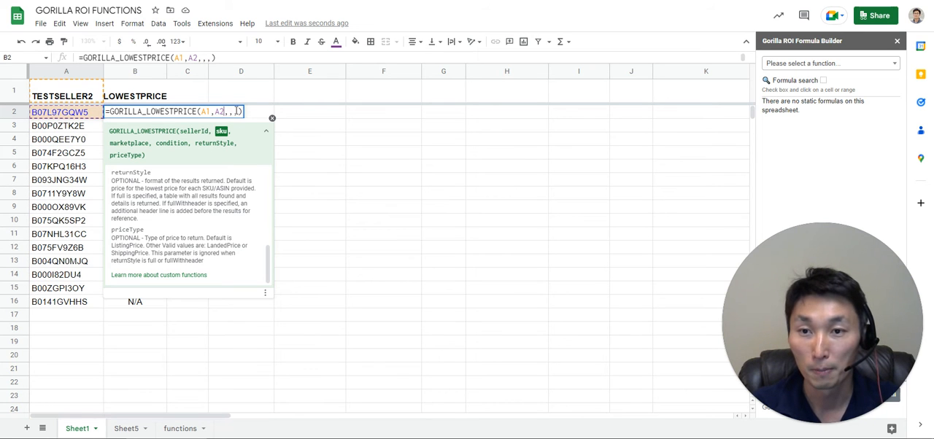
Set the formula's returnStyle argument to "FULLWITHHEADER" and calculate it.
{"action": "left_click", "coordinate": [238, 111]}
{"action": "type", "text": "\"FULL"}
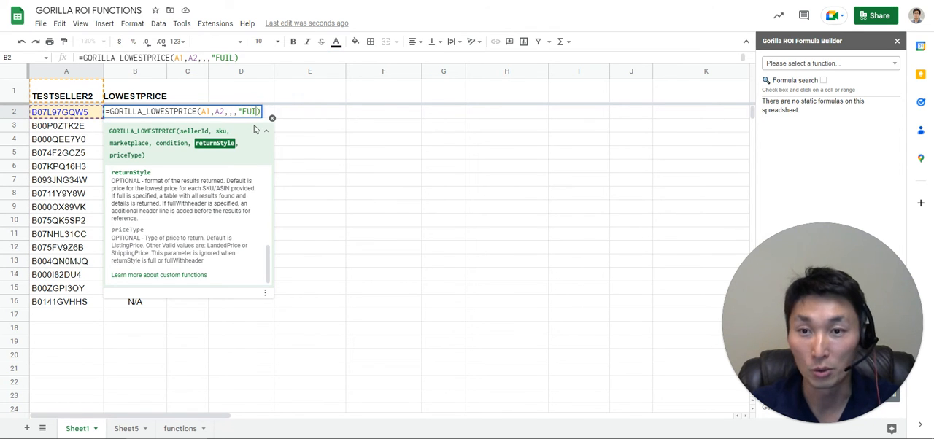
{"action": "key", "text": "BackSpace"}
{"action": "type", "text": "LL"}
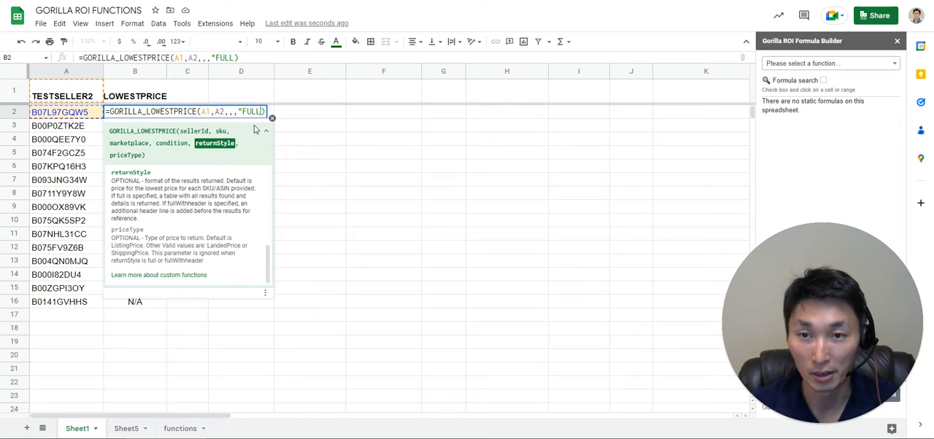
{"action": "type", "text": "WITHHEA"}
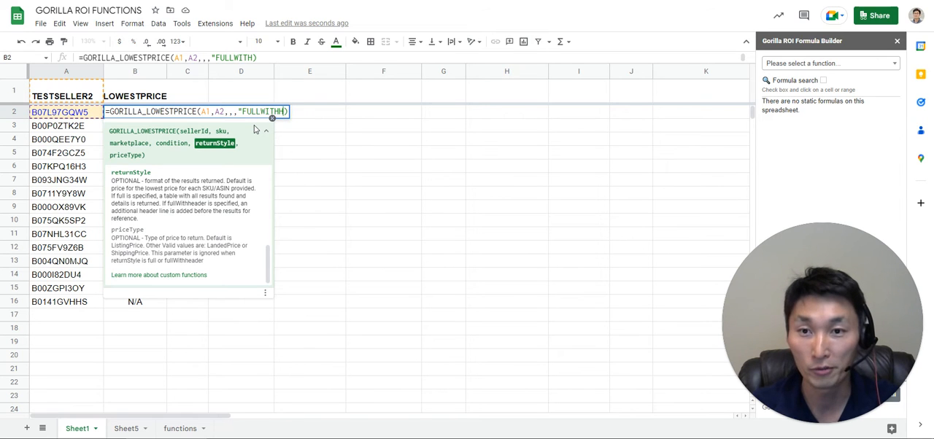
{"action": "type", "text": "DER\""}
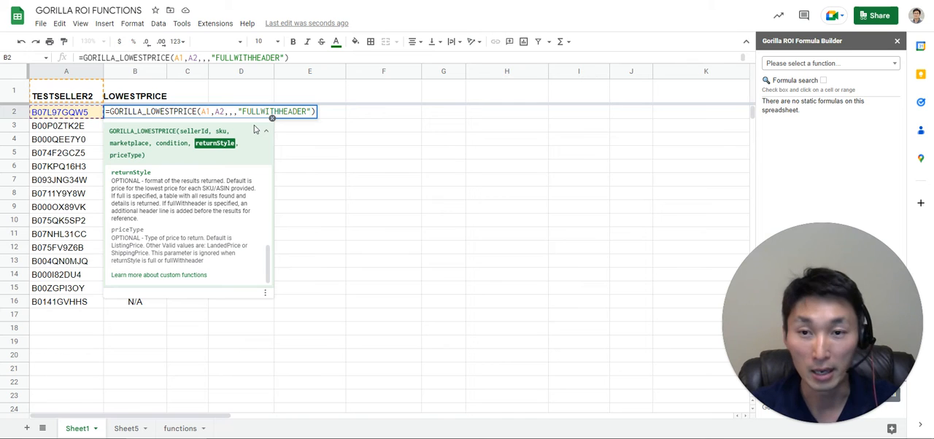
{"action": "key", "text": "Return"}
{"action": "key", "text": "Up"}
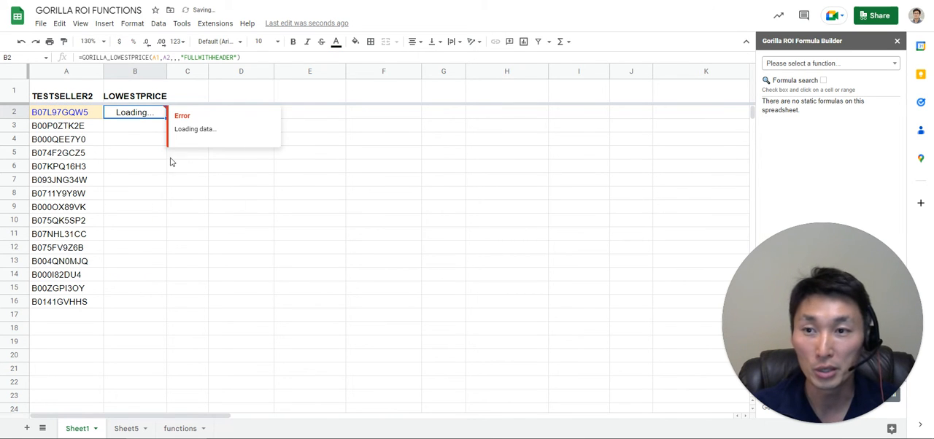
Examine the returned table's item condition, fulfillment channel, listing price, suggested lowest price and landed price columns.
{"action": "key", "text": "Left"}
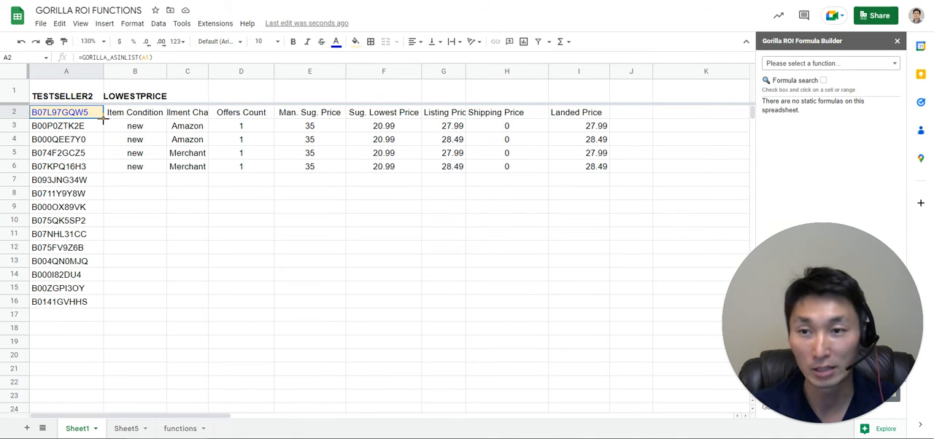
{"action": "left_click", "coordinate": [187, 130]}
{"action": "left_click_drag", "start_coordinate": [187, 128], "coordinate": [143, 142]}
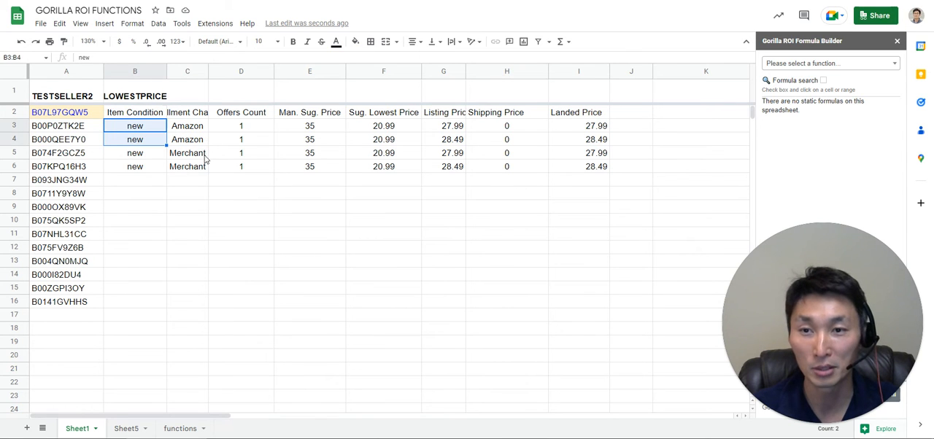
{"action": "left_click_drag", "start_coordinate": [192, 157], "coordinate": [198, 173]}
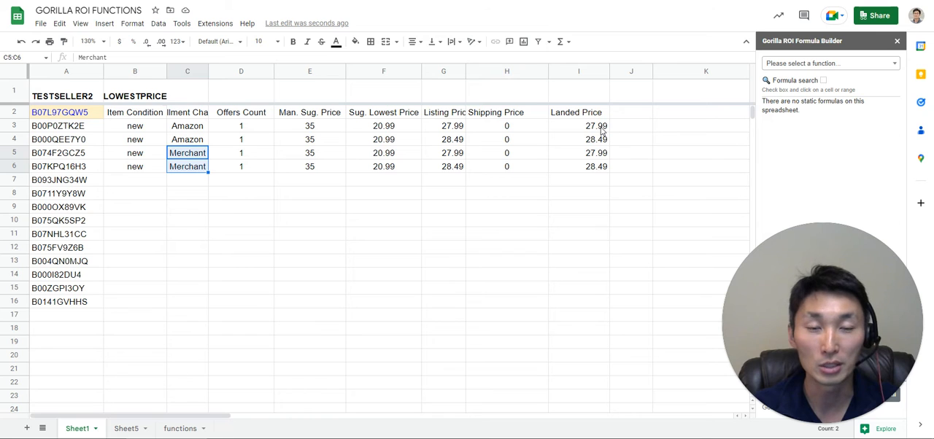
{"action": "left_click_drag", "start_coordinate": [587, 127], "coordinate": [603, 181]}
{"action": "left_click_drag", "start_coordinate": [444, 130], "coordinate": [449, 185]}
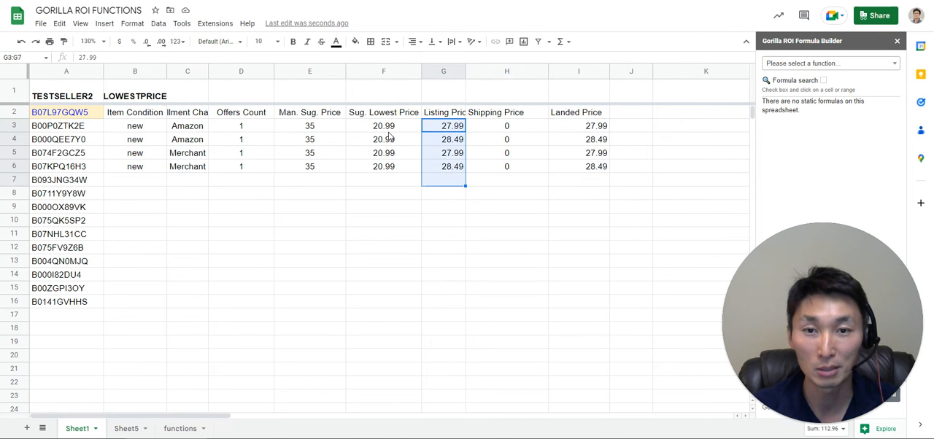
{"action": "left_click", "coordinate": [389, 131]}
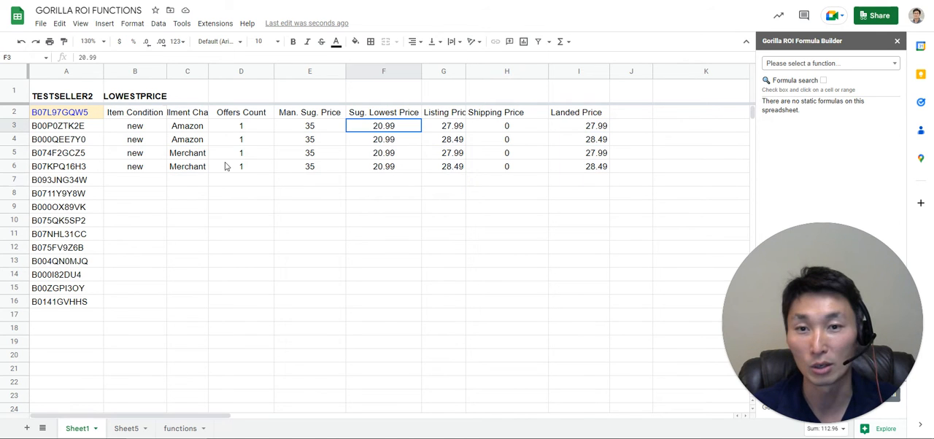
{"action": "left_click", "coordinate": [587, 130]}
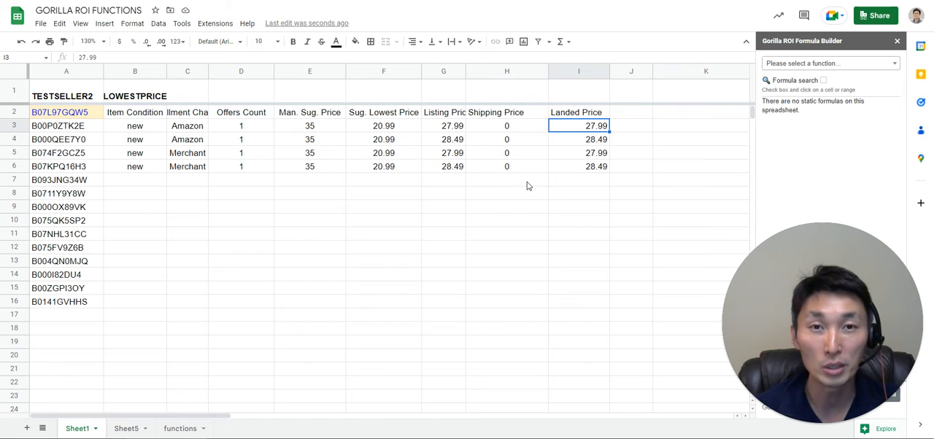
{"action": "left_click", "coordinate": [160, 115]}
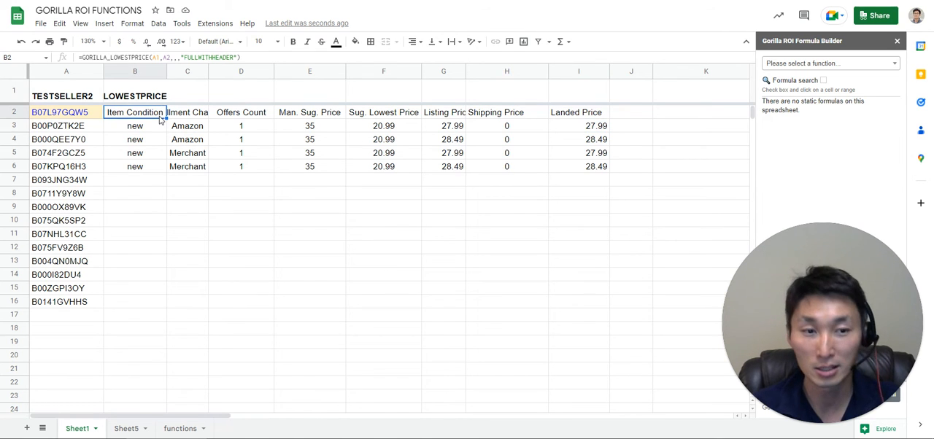
{"action": "double_click", "coordinate": [160, 115]}
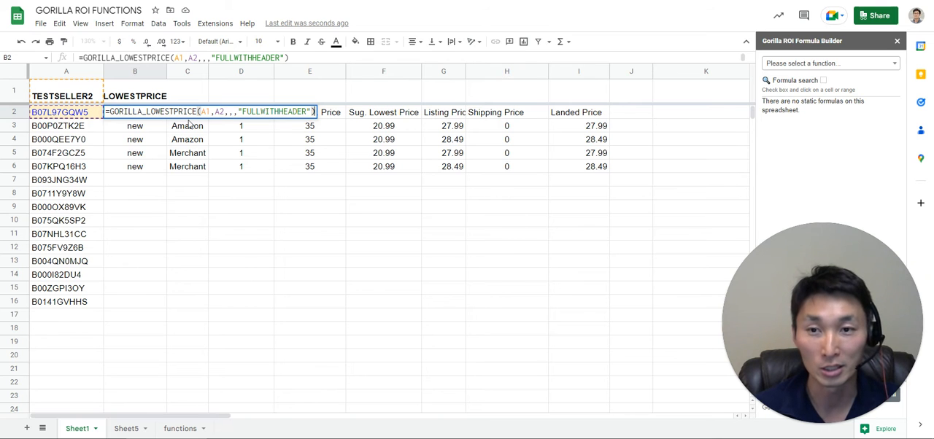
{"action": "key", "text": "Escape"}
{"action": "key", "text": "F2"}
{"action": "key", "text": "Escape"}
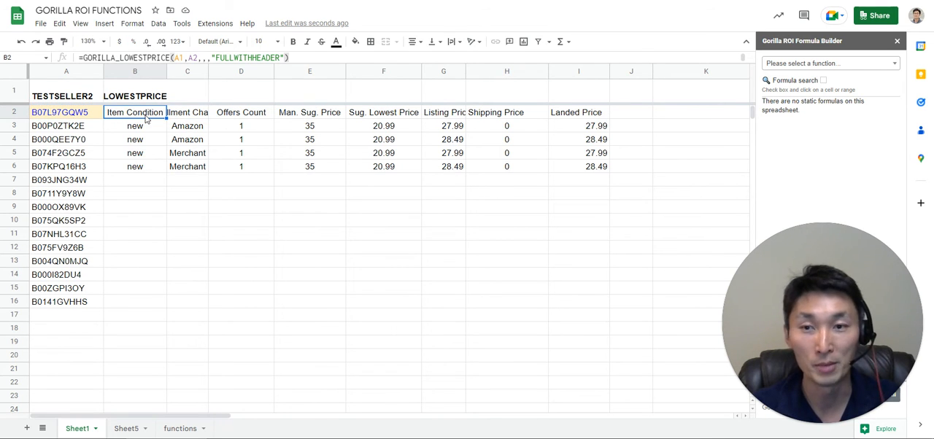
Replace the B2 formula with a new GORILLA_LOWESTPRICE formula using A1 as the seller ID and A2 as the SKU.
{"action": "key", "text": "Delete"}
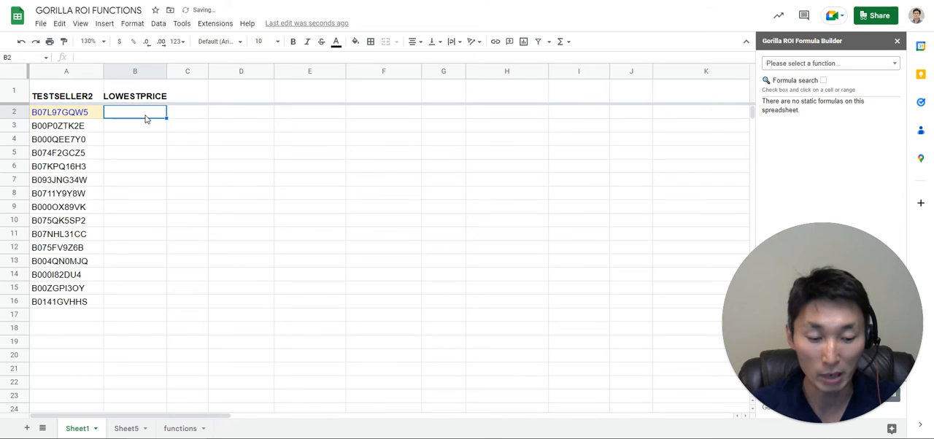
{"action": "type", "text": "=gorilla_"}
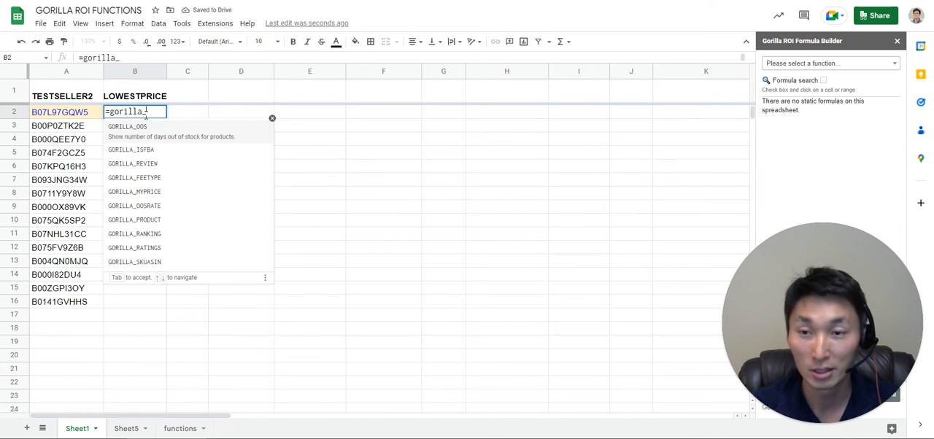
{"action": "type", "text": "low"}
{"action": "key", "text": "Tab"}
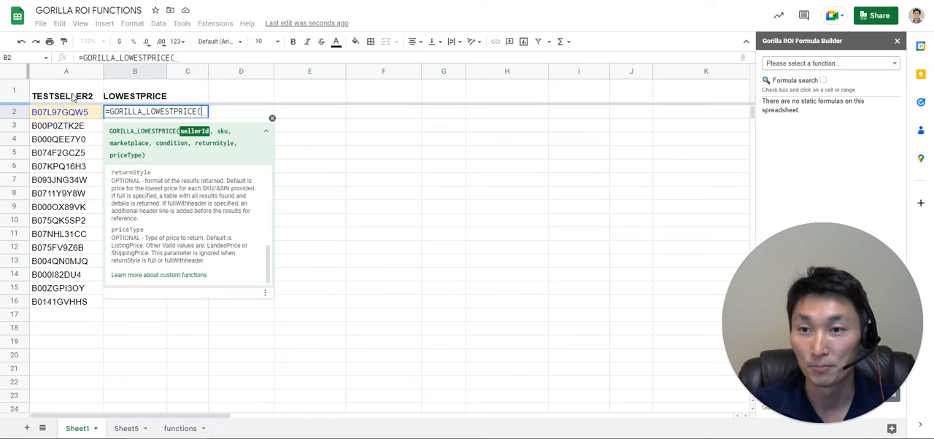
{"action": "left_click", "coordinate": [72, 97]}
{"action": "type", "text": ","}
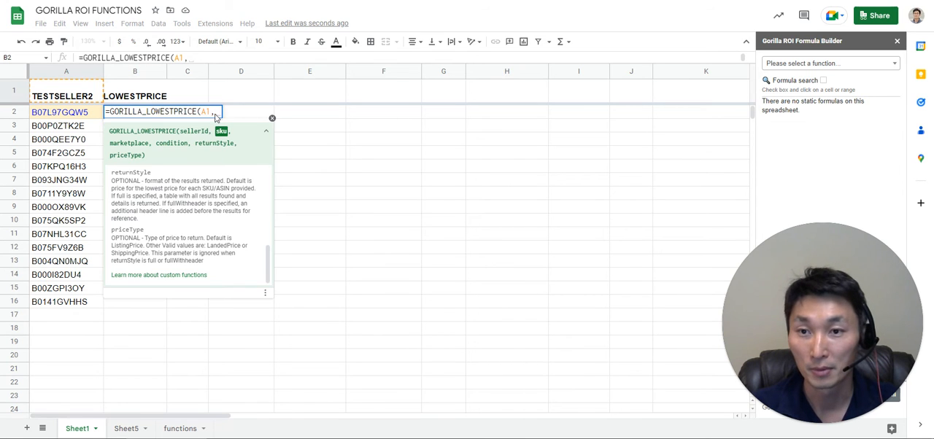
{"action": "left_click", "coordinate": [62, 117]}
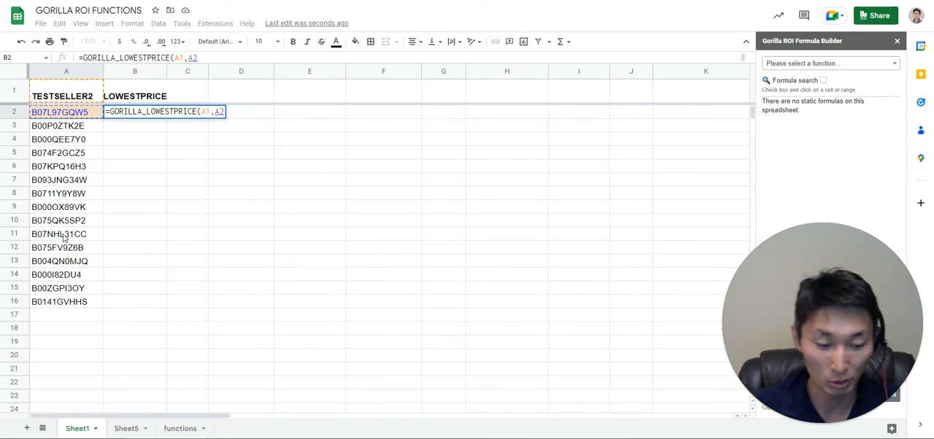
Make the seller ID reference absolute as $A$1 and calculate the B2 formula.
{"action": "left_click", "coordinate": [205, 111]}
{"action": "key", "text": "F4"}
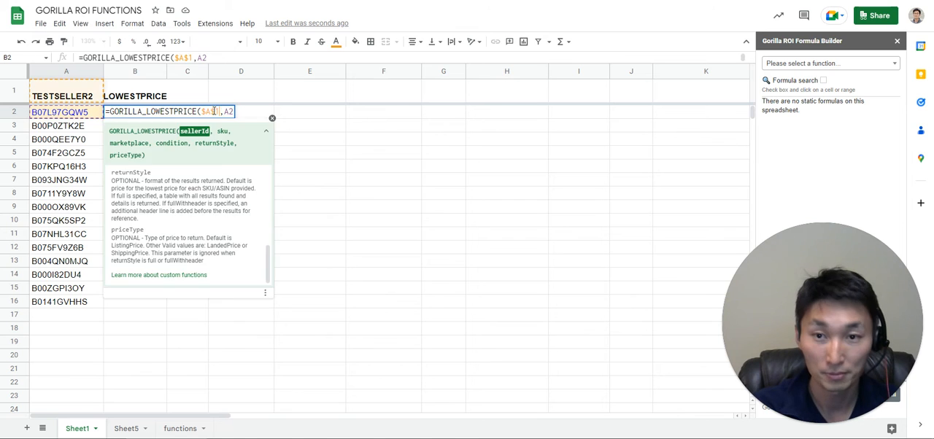
{"action": "key", "text": "Return"}
{"action": "key", "text": "Up"}
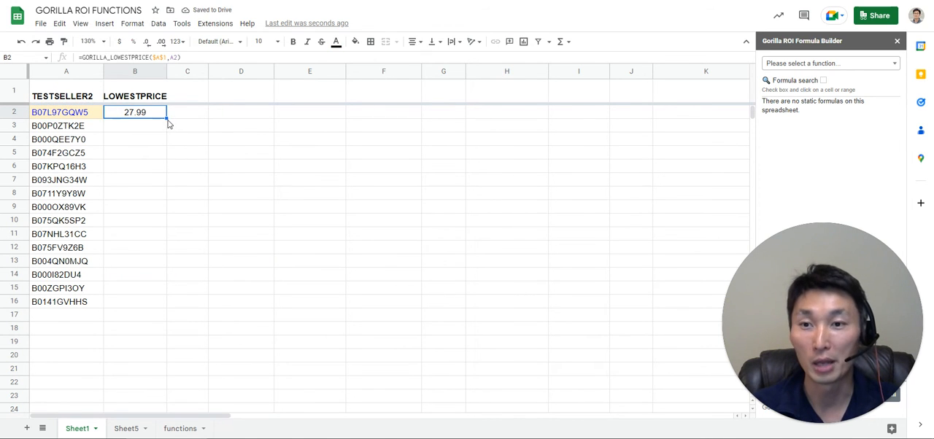
Fill the B2 formula down through B15 for the listed ASINs.
{"action": "left_click", "coordinate": [170, 124]}
{"action": "left_click", "coordinate": [165, 117]}
{"action": "left_click_drag", "start_coordinate": [165, 120], "coordinate": [156, 294]}
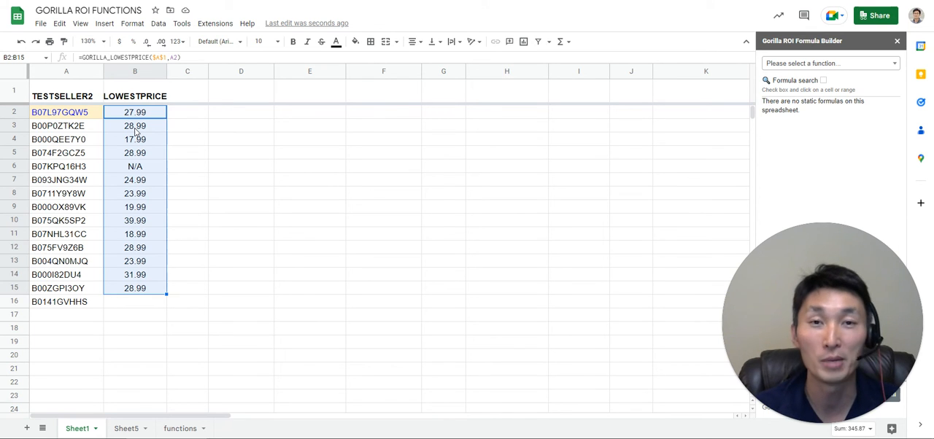
{"action": "key", "text": "Down"}
{"action": "left_click_drag", "start_coordinate": [136, 117], "coordinate": [138, 295]}
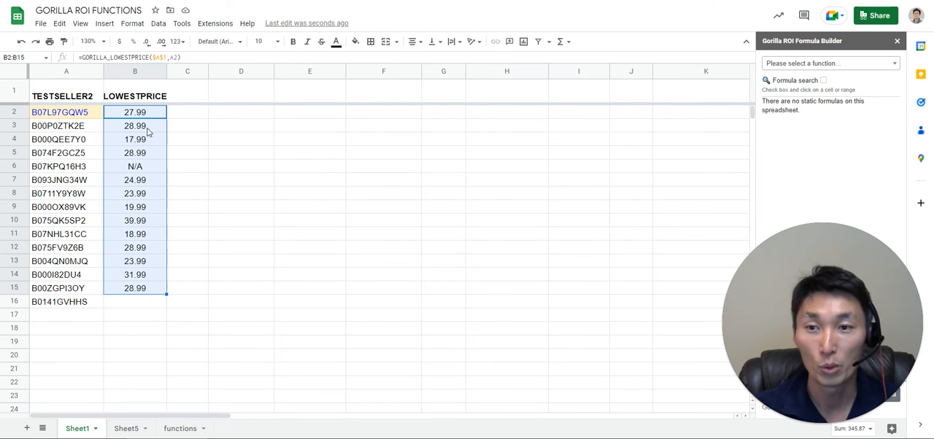
Clear the copied formulas below B2 from the range B3:B17.
{"action": "key", "text": "Down"}
{"action": "key", "text": "shift+Down"}
{"action": "key", "text": "shift+Down"}
{"action": "key", "text": "shift+Down"}
{"action": "key", "text": "shift+Down"}
{"action": "key", "text": "shift+Down"}
{"action": "key", "text": "shift+Down"}
{"action": "key", "text": "shift+Down"}
{"action": "key", "text": "shift+Down"}
{"action": "key", "text": "shift+Down"}
{"action": "key", "text": "shift+Down"}
{"action": "key", "text": "shift+Down"}
{"action": "key", "text": "shift+Down"}
{"action": "key", "text": "shift+Down"}
{"action": "key", "text": "shift+Down"}
{"action": "key", "text": "Delete"}
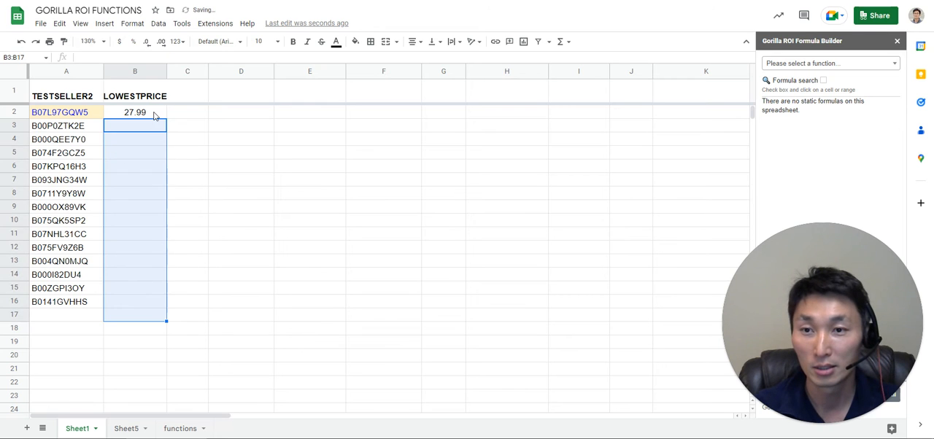
Extend the B2 formula's SKU argument to the range A2:A16 and calculate it.
{"action": "double_click", "coordinate": [158, 113]}
{"action": "left_click", "coordinate": [233, 111]}
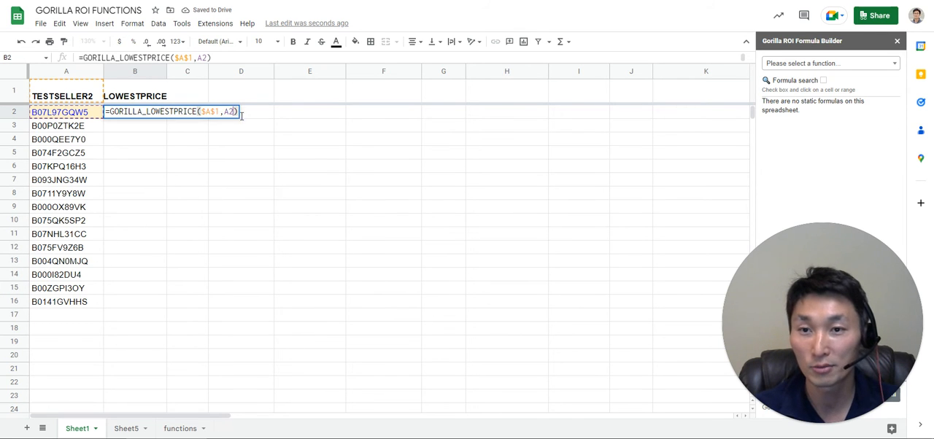
{"action": "type", "text": ":A16"}
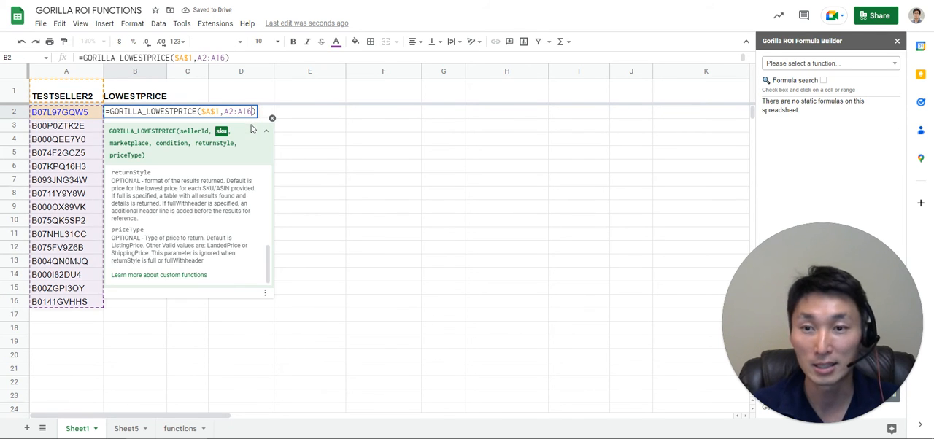
{"action": "key", "text": "Return"}
{"action": "key", "text": "Up"}
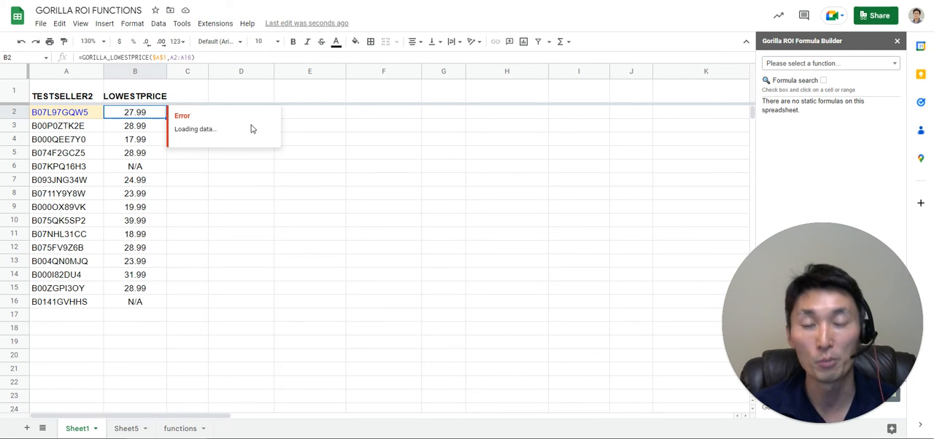
Examine the formula help for the optional condition, returnStyle and priceType arguments, leaving the B2 formula as it is.
{"action": "double_click", "coordinate": [158, 112]}
{"action": "left_click", "coordinate": [240, 112]}
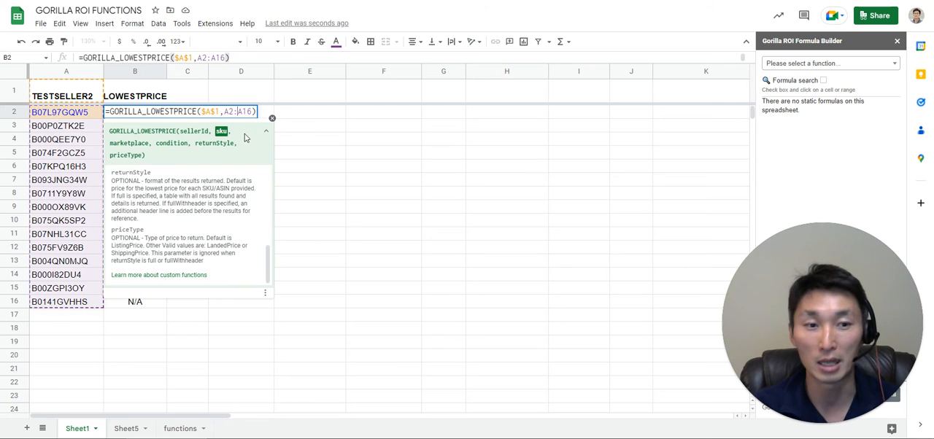
{"action": "key", "text": "Escape"}
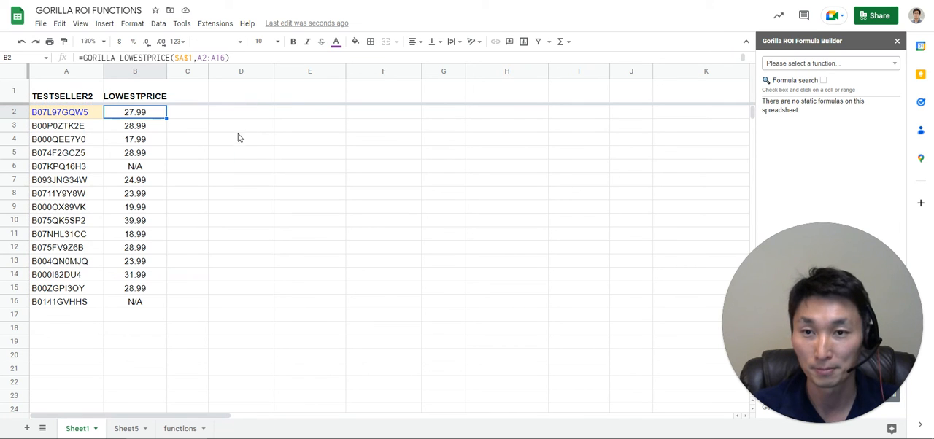
{"action": "double_click", "coordinate": [163, 117]}
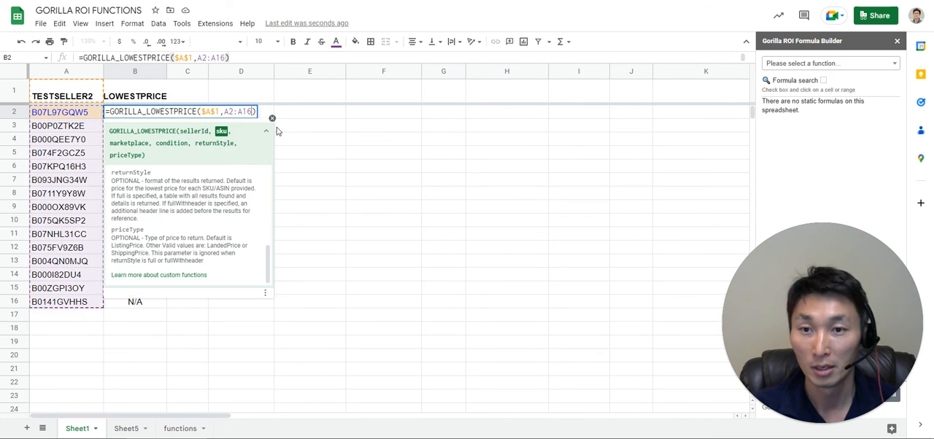
{"action": "type", "text": ","}
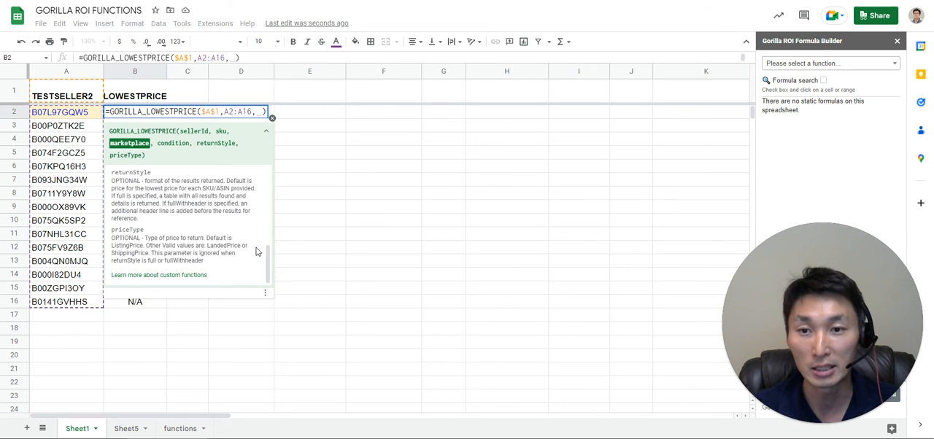
{"action": "mouse_move", "coordinate": [268, 264]}
{"action": "left_mouse_down"}
{"action": "mouse_move", "coordinate": [265, 207]}
{"action": "mouse_move", "coordinate": [268, 251]}
{"action": "left_mouse_up"}
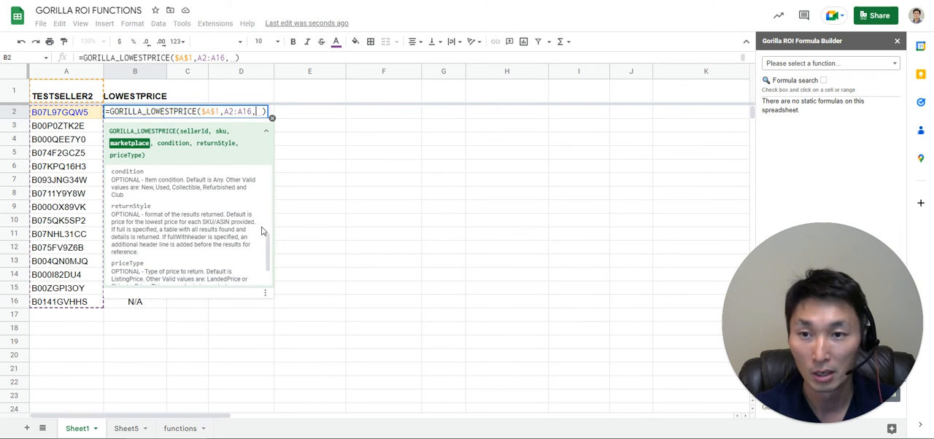
{"action": "key", "text": "Escape"}
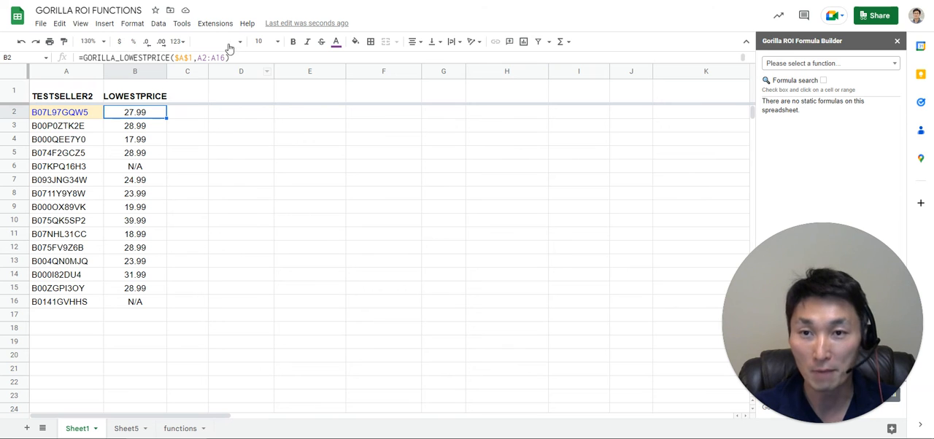
Find the LOWESTPRICE function in the Gorilla ROI Formula Builder and load its argument form.
{"action": "left_click", "coordinate": [216, 24]}
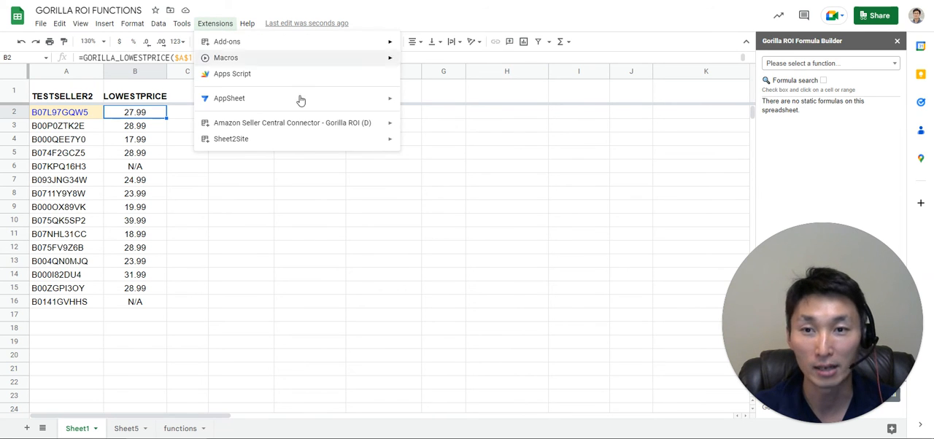
{"action": "mouse_move", "coordinate": [341, 125]}
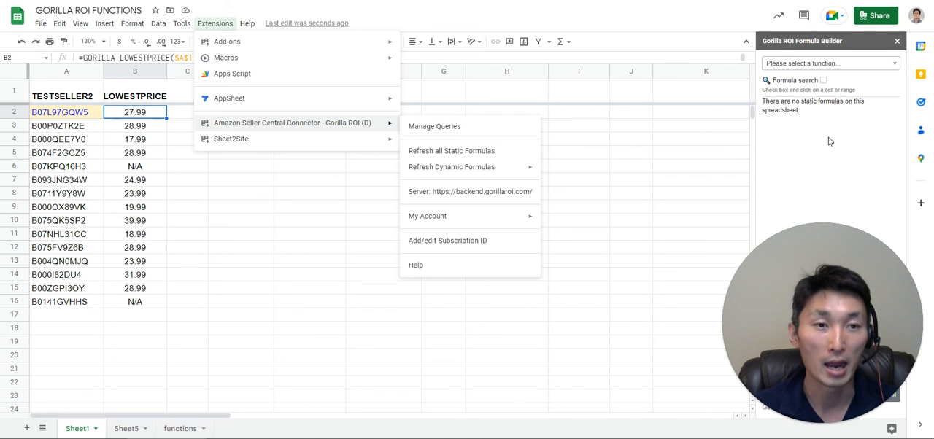
{"action": "left_click_drag", "start_coordinate": [827, 261], "coordinate": [184, 266]}
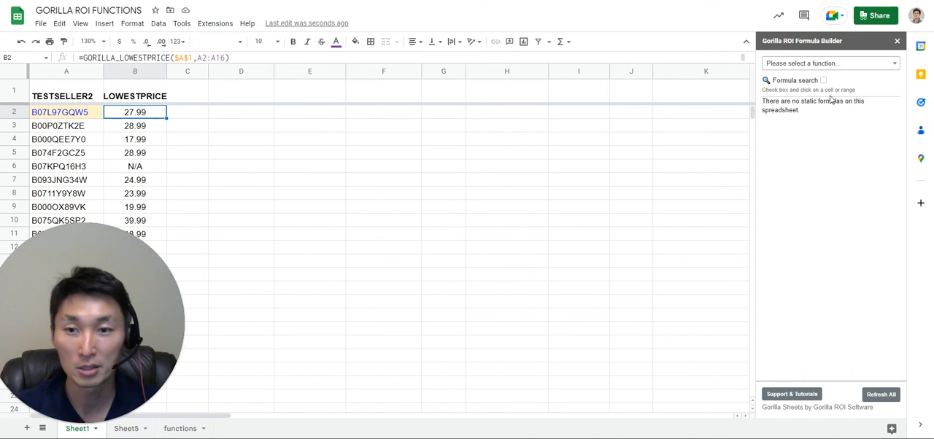
{"action": "left_click", "coordinate": [819, 65]}
{"action": "type", "text": "low"}
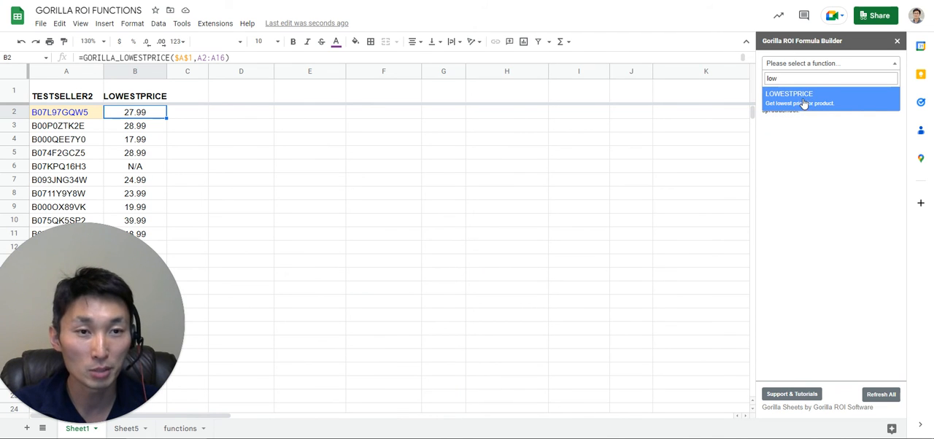
{"action": "left_click", "coordinate": [804, 103]}
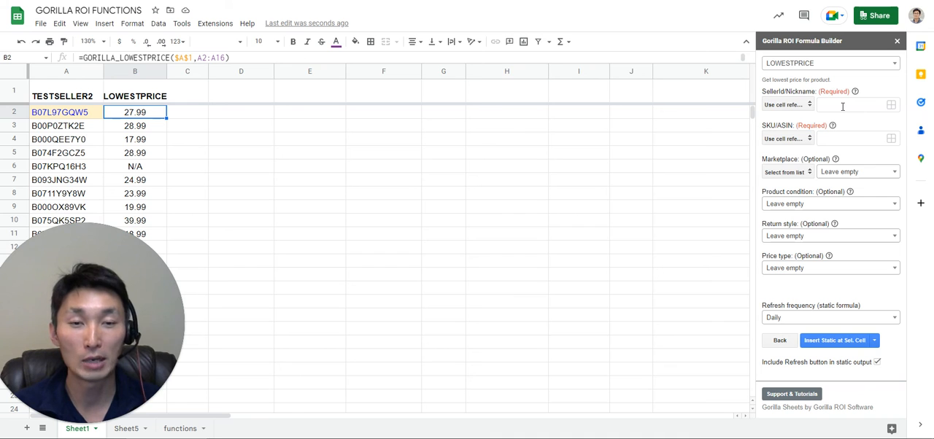
Look through the builder's available Marketplace and Product condition options, leaving both arguments empty.
{"action": "left_click", "coordinate": [854, 179]}
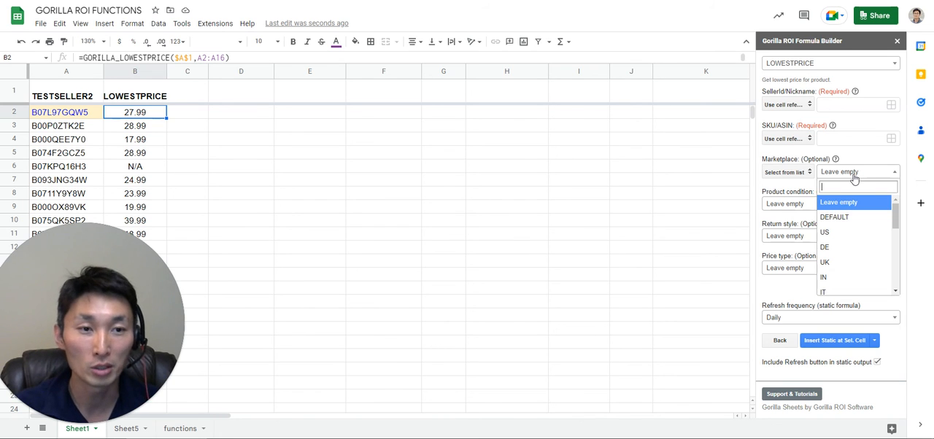
{"action": "left_click", "coordinate": [858, 205]}
{"action": "left_click", "coordinate": [858, 205]}
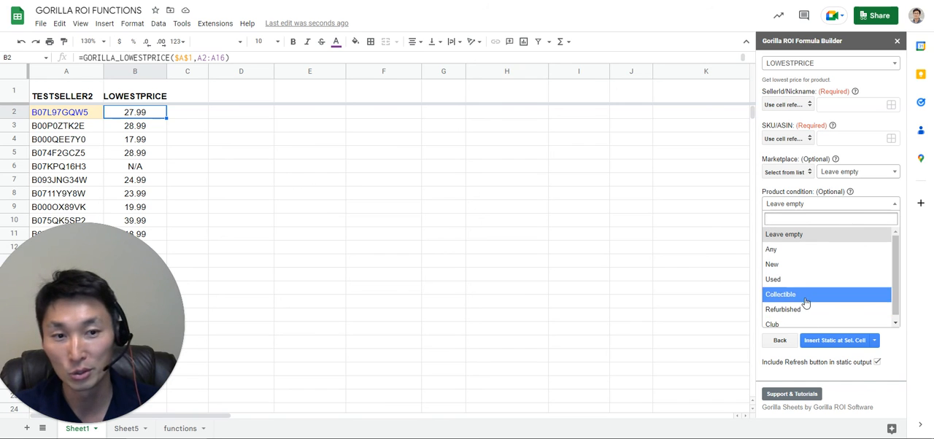
{"action": "left_click", "coordinate": [820, 204]}
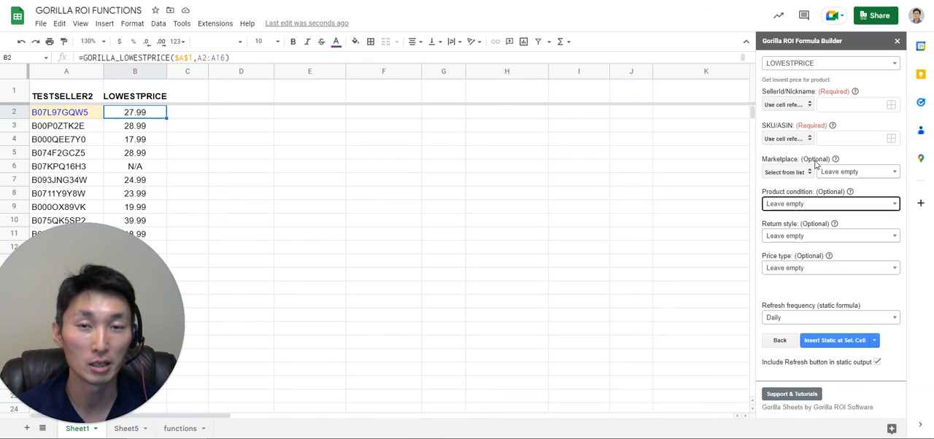
Review the arguments of the formula in B2 without editing them.
{"action": "left_click", "coordinate": [140, 116]}
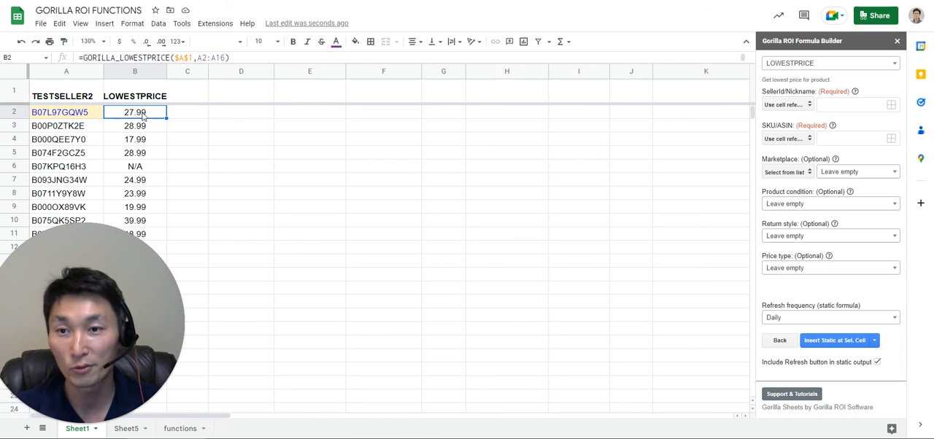
{"action": "double_click", "coordinate": [156, 111]}
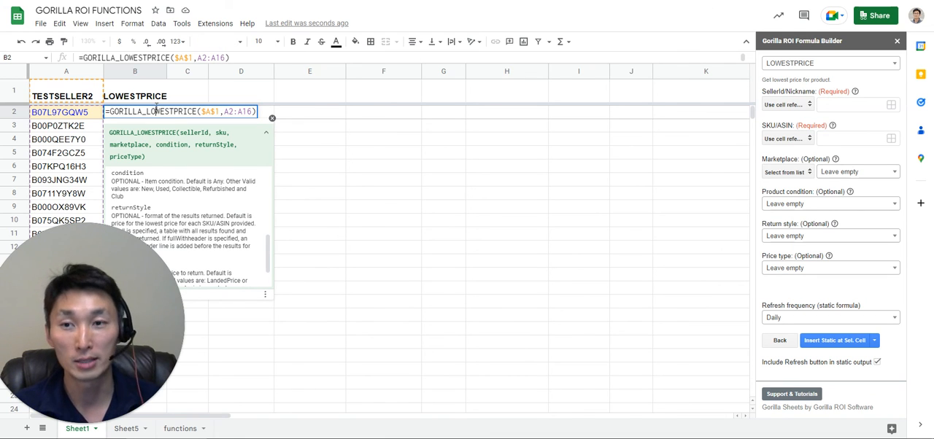
{"action": "key", "text": "Escape"}
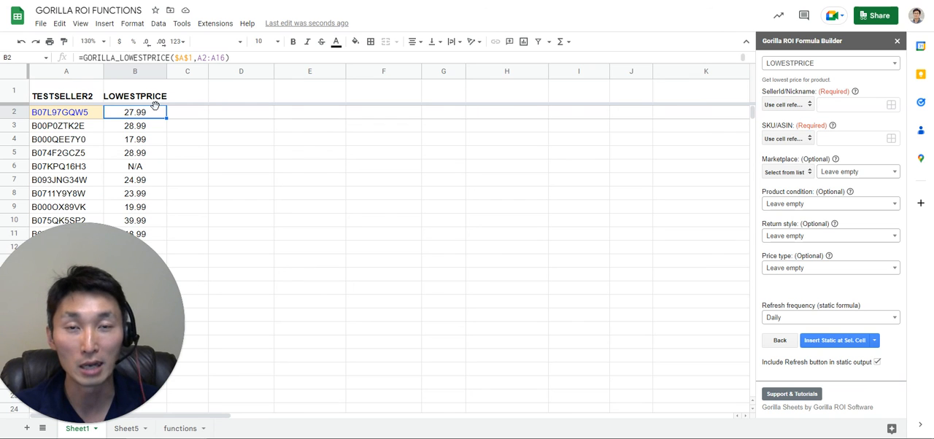